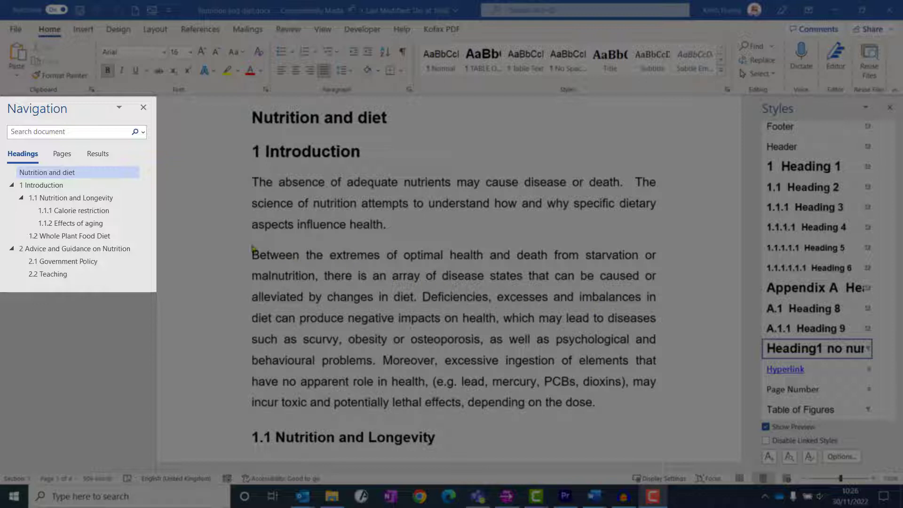
Step: Jump through the document's headings from Nutrition and Longevity to Advice and Guidance on Nutrition, and return to the title Nutrition and diet
click(99, 199)
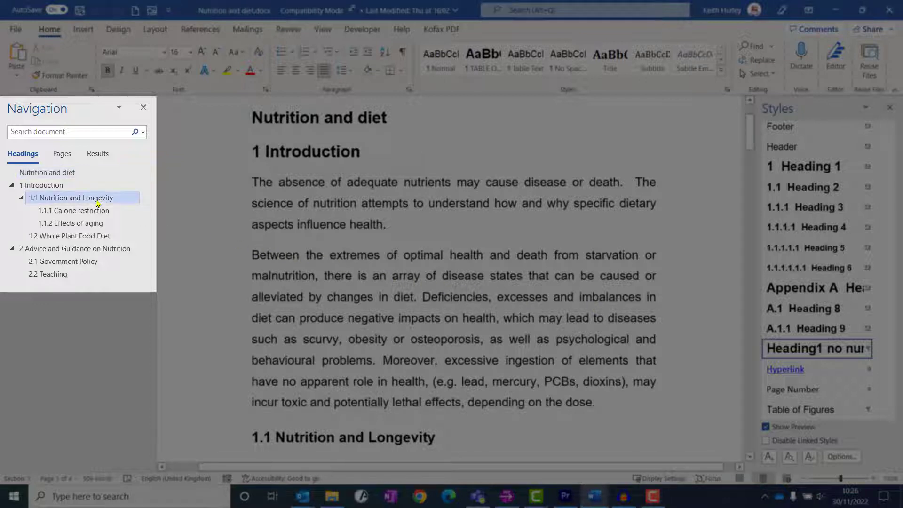
click(123, 215)
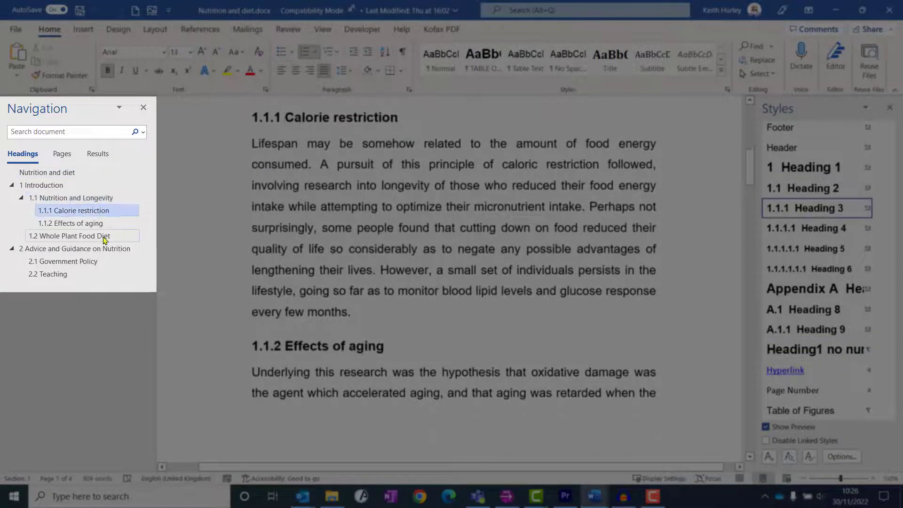
click(83, 236)
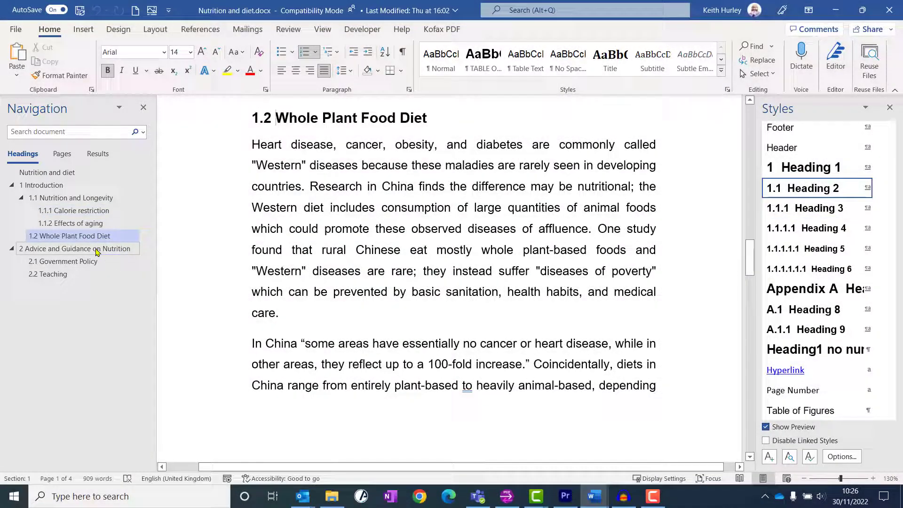
click(96, 253)
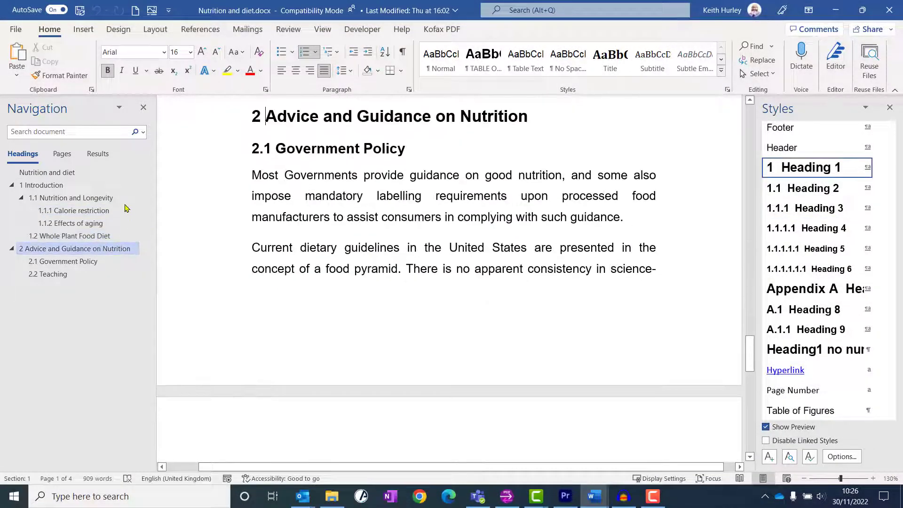
click(76, 174)
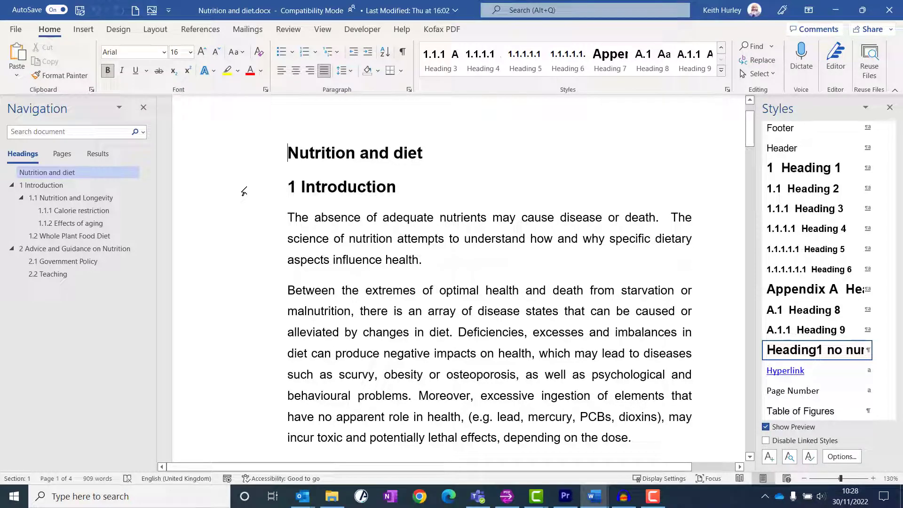
Step: Select the Introduction, Nutrition and Longevity and Calorie restriction headings in turn to examine which heading style each one uses
click(244, 191)
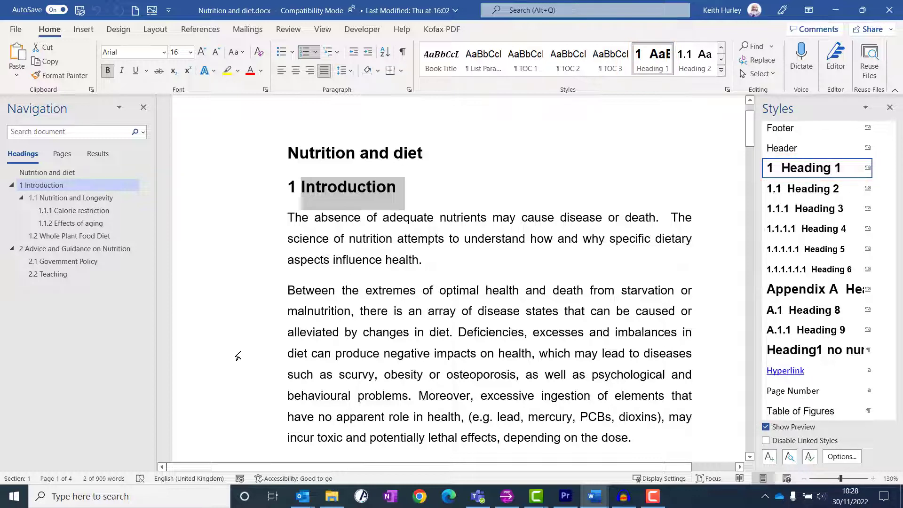
click(302, 189)
scroll(314, 306, down, 3)
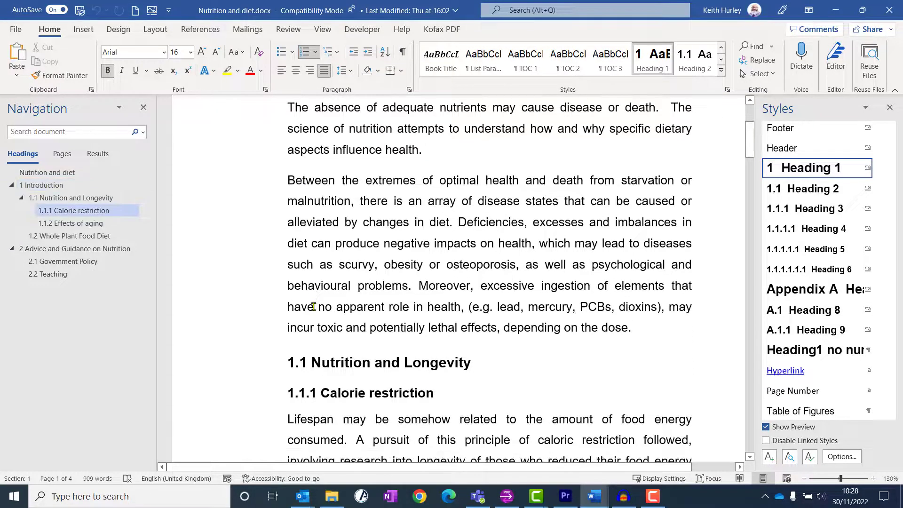
scroll(313, 306, down, 5)
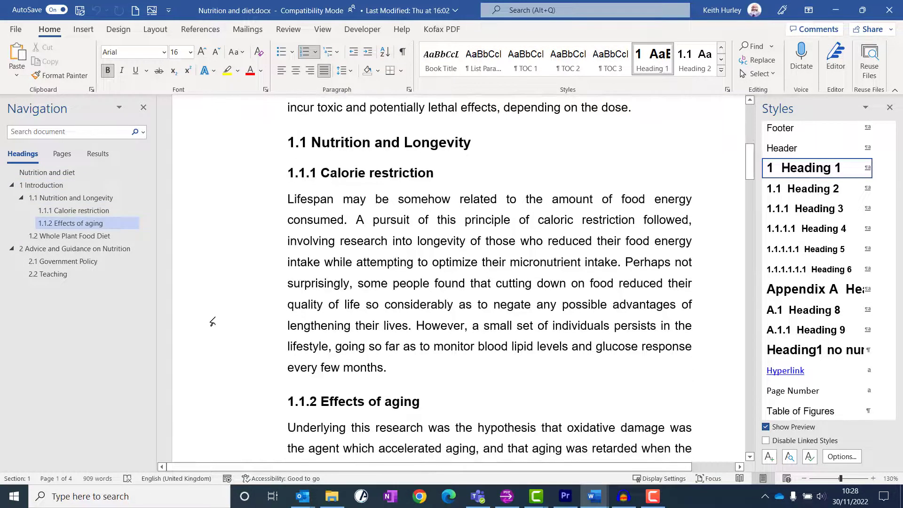
click(246, 149)
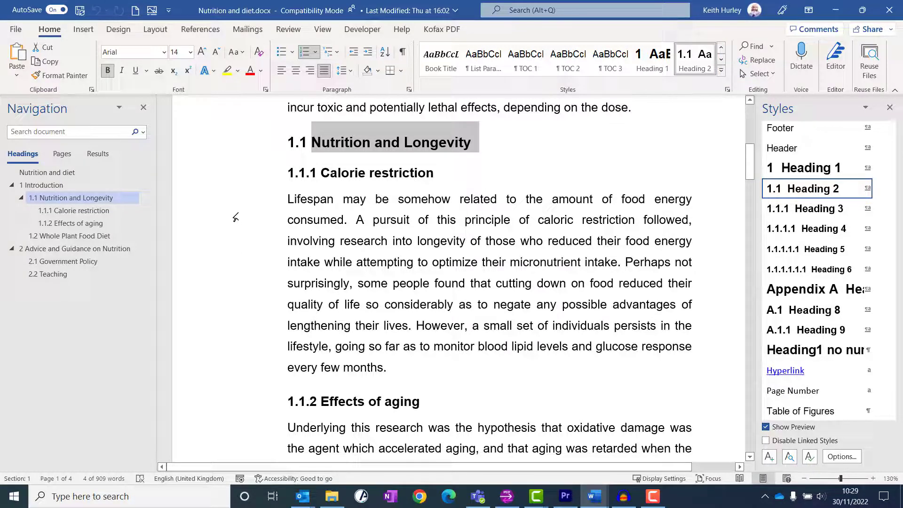
click(232, 174)
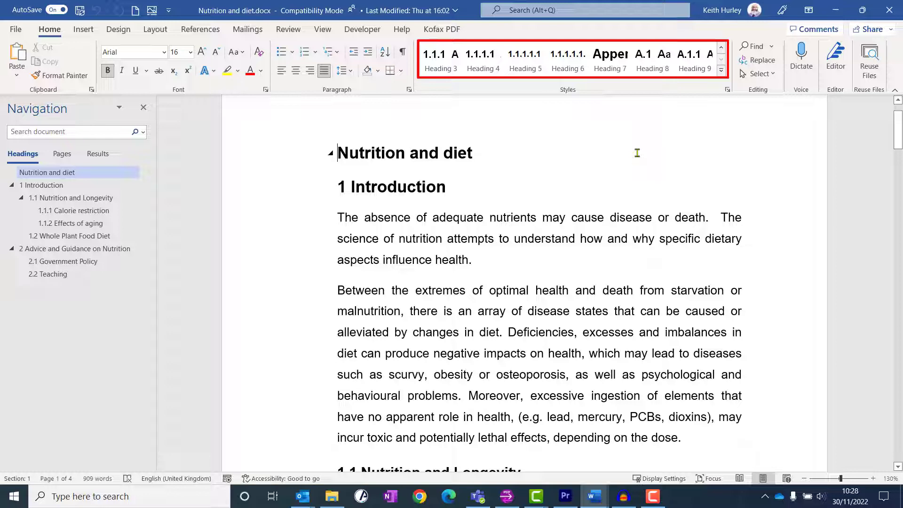
Step: Display the full list of styles, look through it, and toggle the style previews off and back on
click(728, 90)
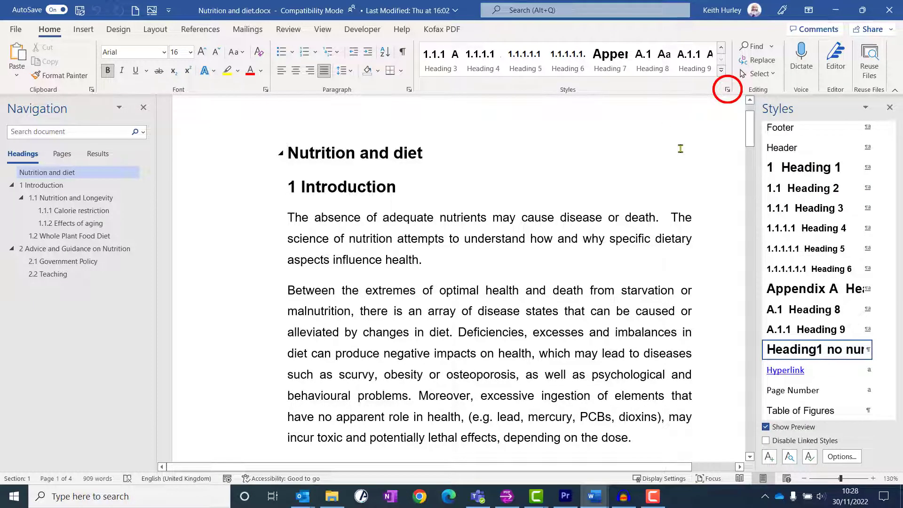
mouse_move(894, 318)
mouse_down()
mouse_move(896, 167)
mouse_move(897, 326)
mouse_up()
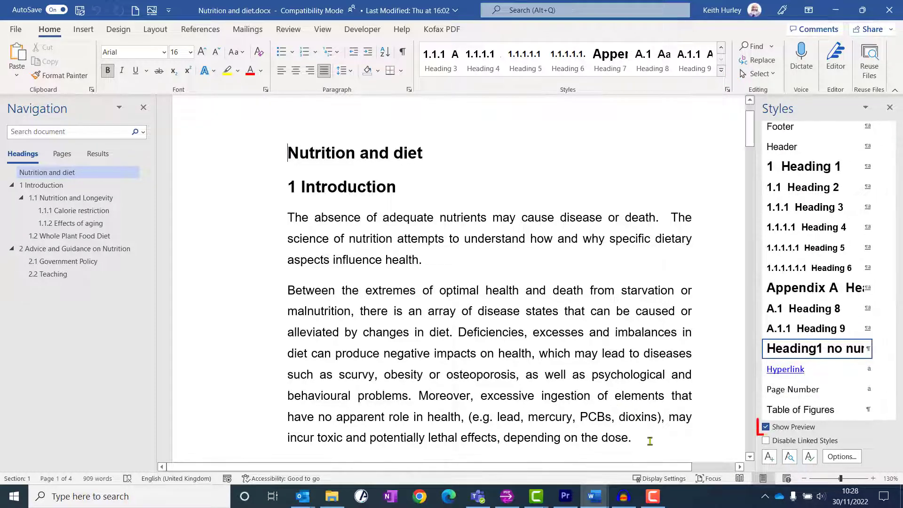
click(766, 428)
click(766, 427)
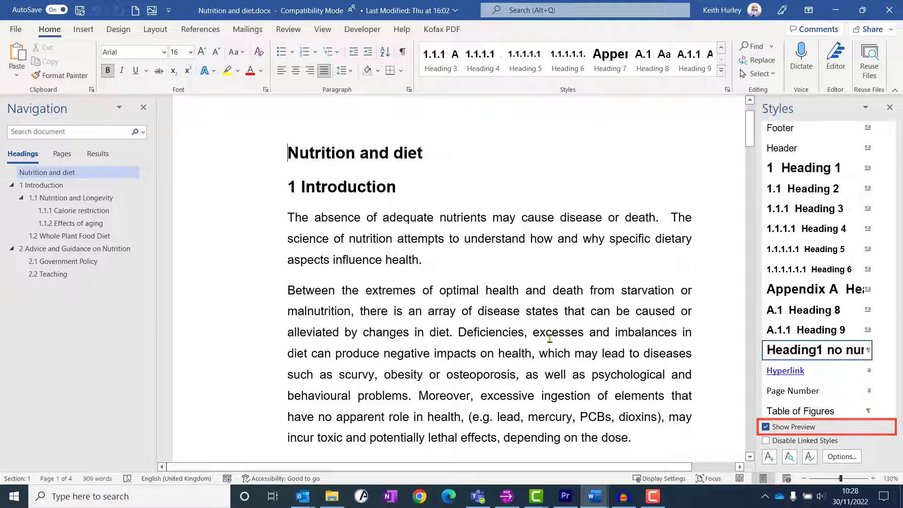
Step: Select the Introduction heading line to check its entry among the available styles
click(244, 190)
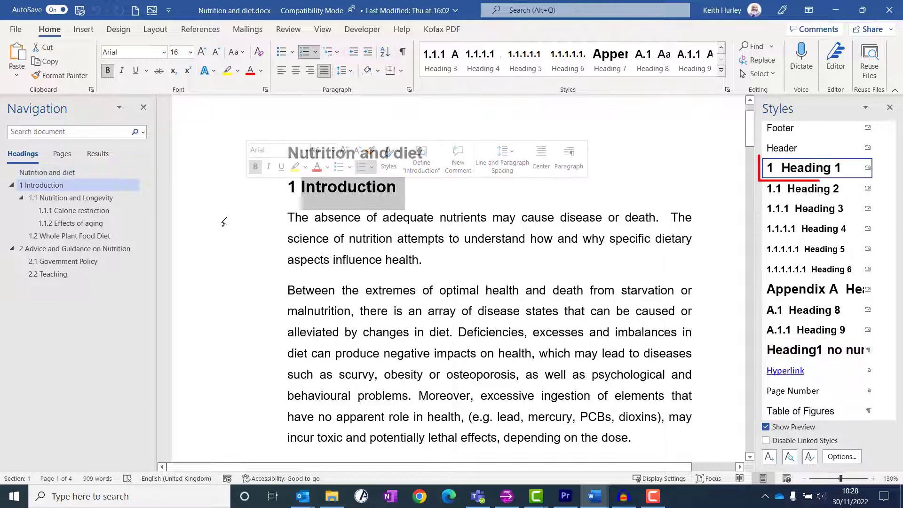
click(723, 47)
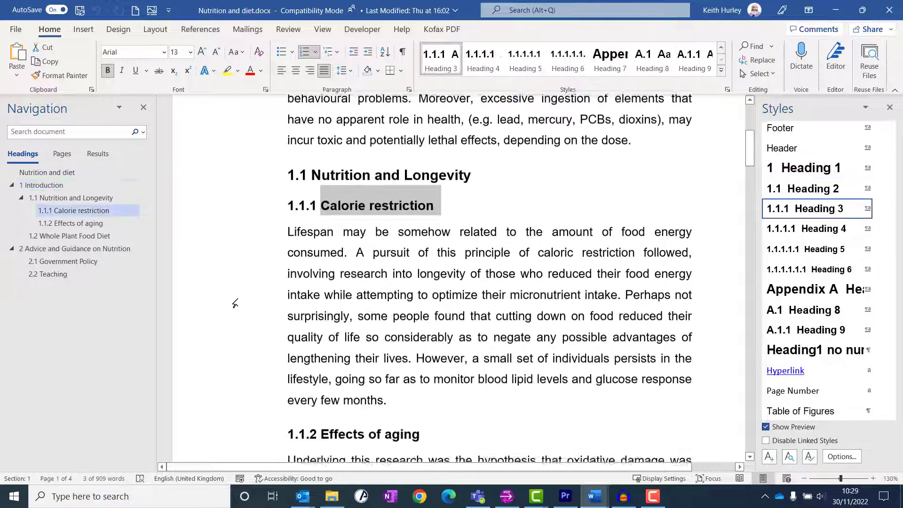
Step: Add a paragraph reading "New section" after the first paragraph of the Introduction
scroll(238, 306, up, 6)
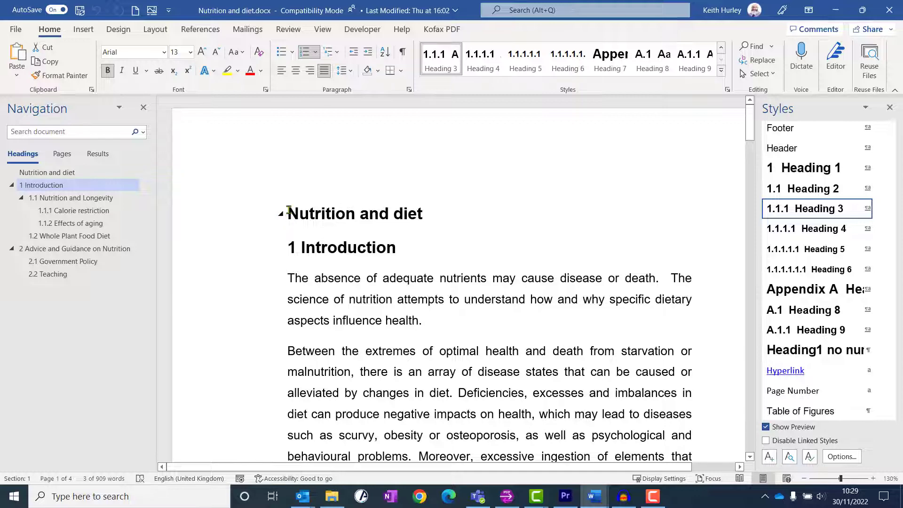
click(285, 215)
click(605, 318)
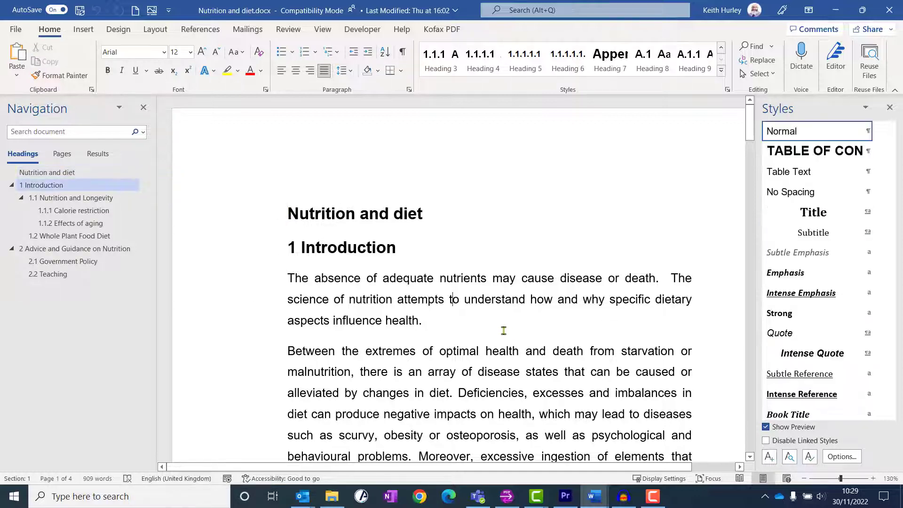
key(Return)
text(New section)
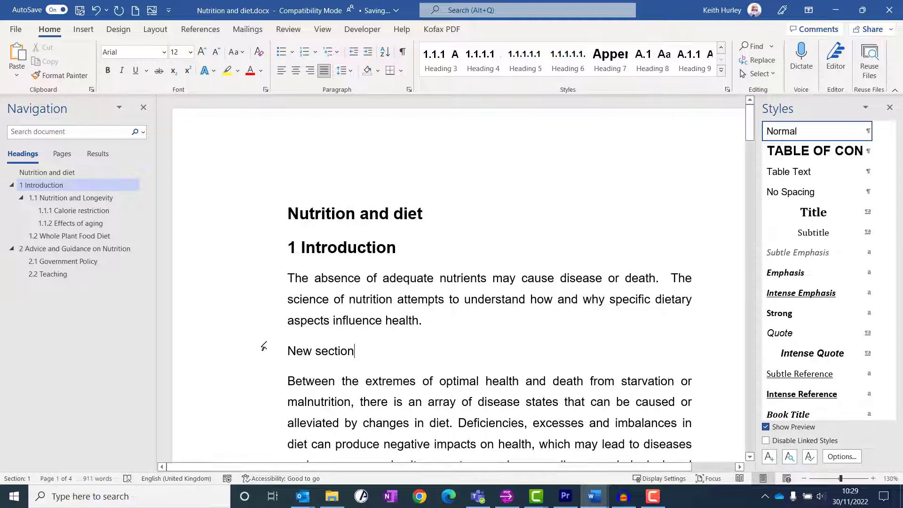
Step: Apply the Heading 2 style to the "New section" line
click(236, 353)
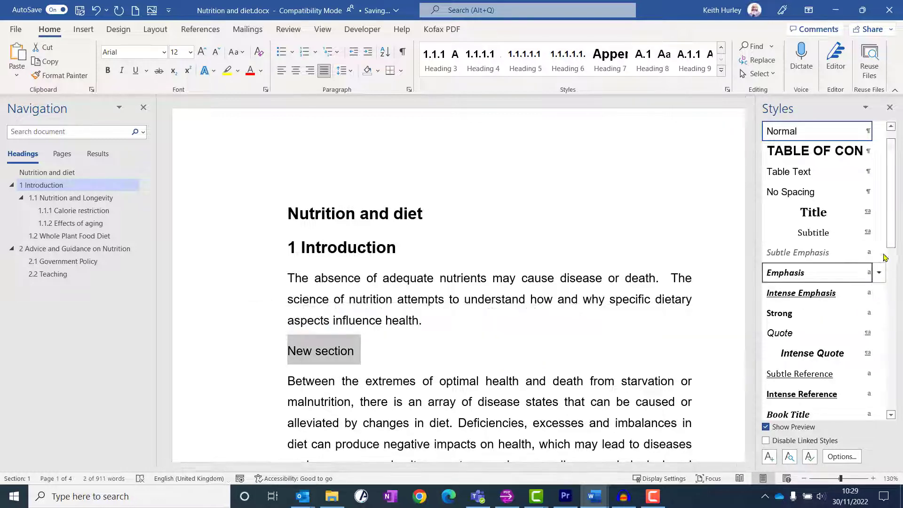
drag(893, 234, 902, 400)
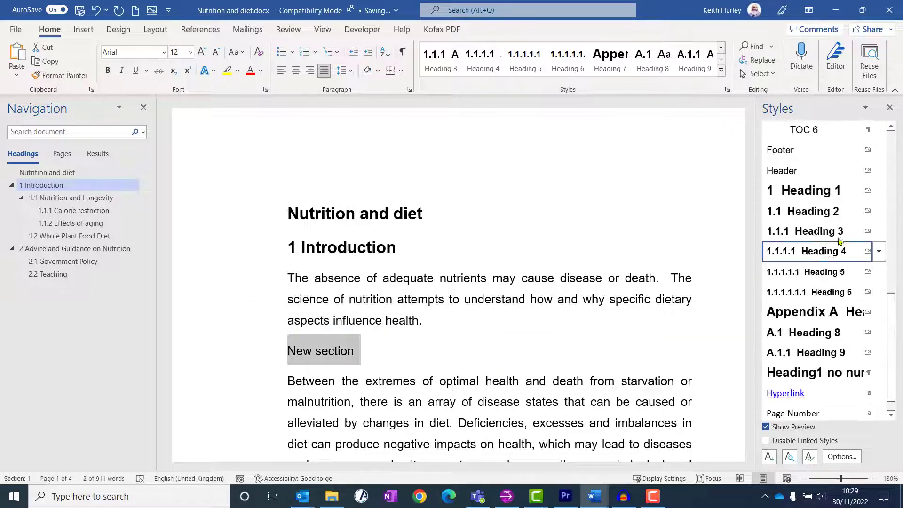
click(814, 212)
Step: Promote and demote the Calorie restriction heading repeatedly between Heading 2 and Heading 4, finishing at Heading 3
scroll(541, 329, down, 5)
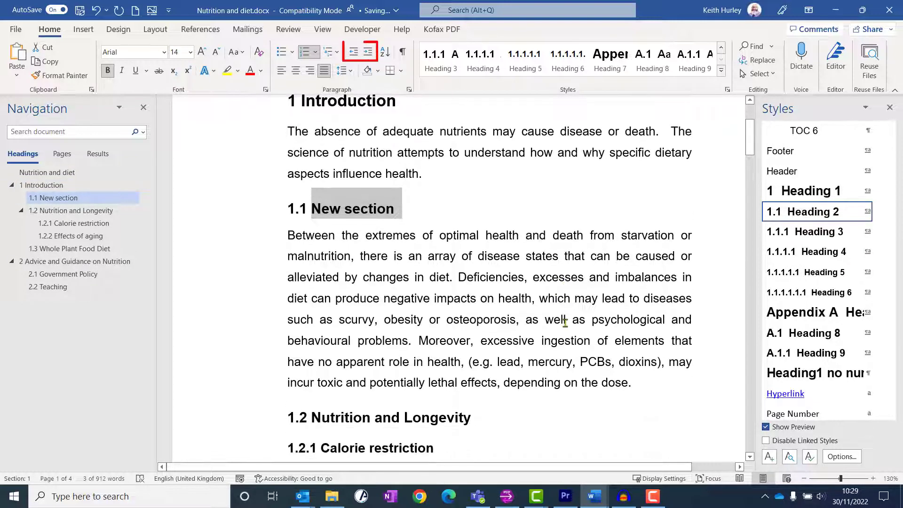
scroll(286, 409, down, 1)
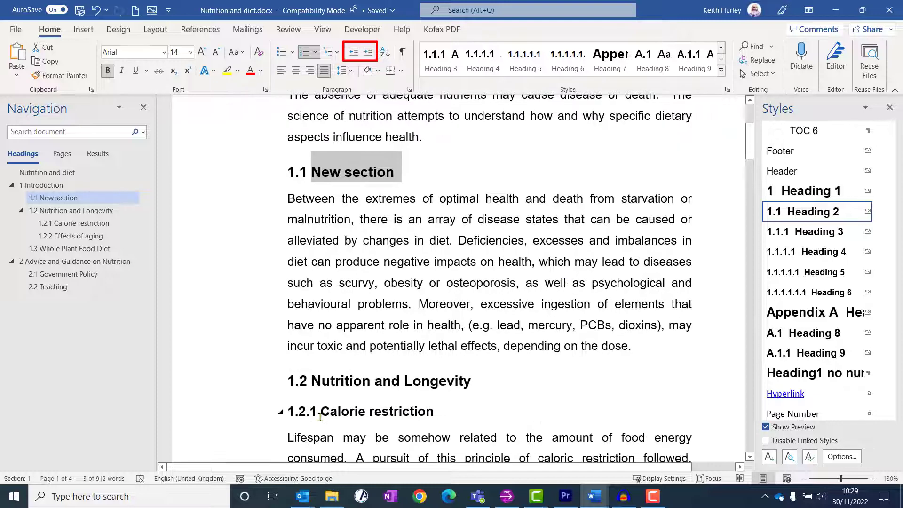
click(286, 412)
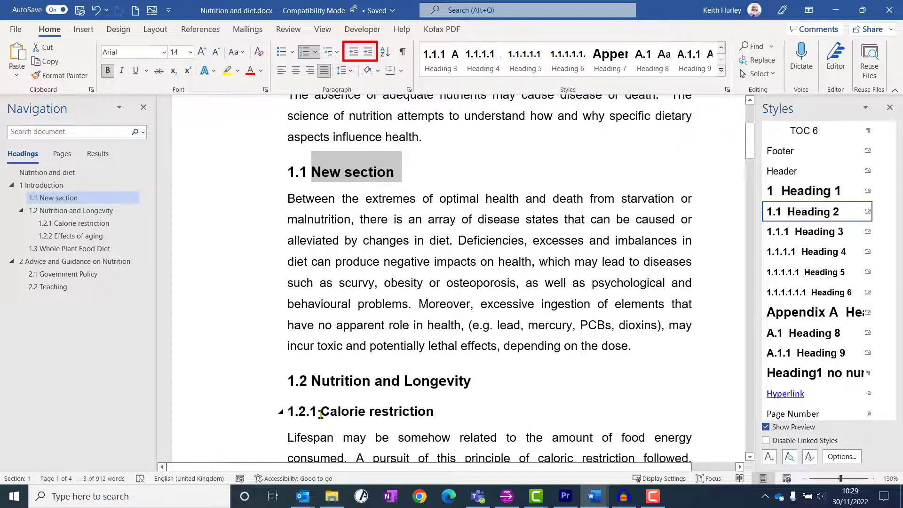
click(354, 53)
click(368, 52)
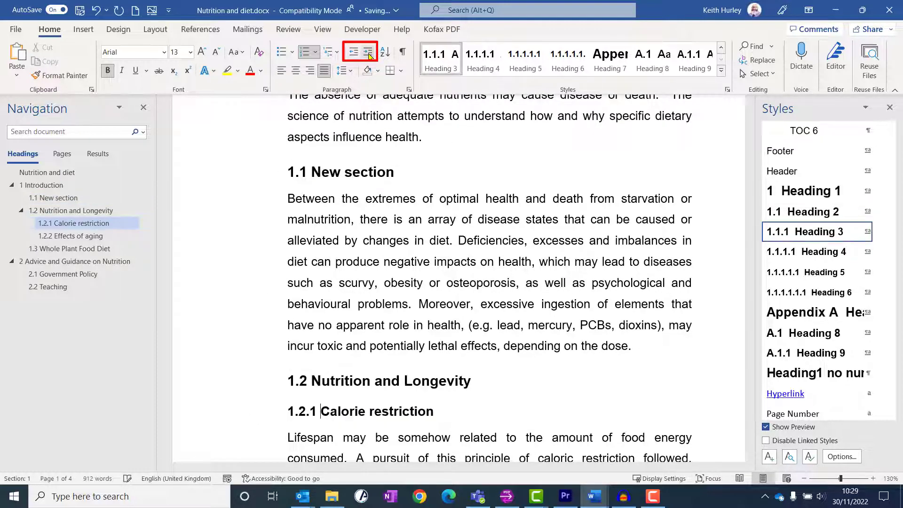
click(368, 51)
click(354, 53)
click(354, 53)
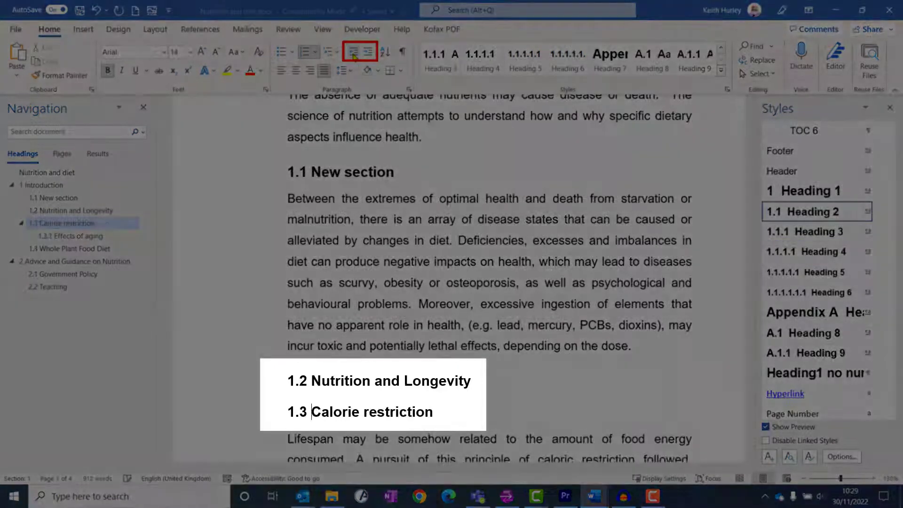
click(368, 53)
click(368, 52)
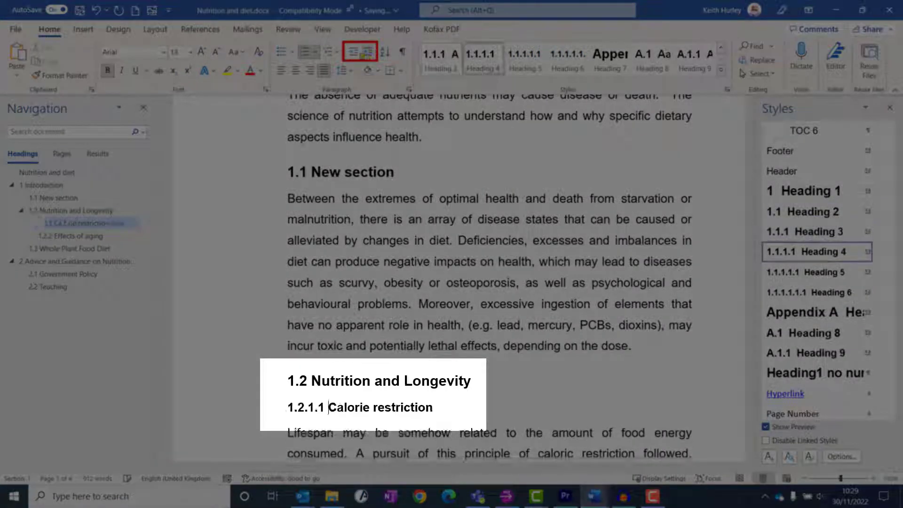
click(354, 52)
click(354, 53)
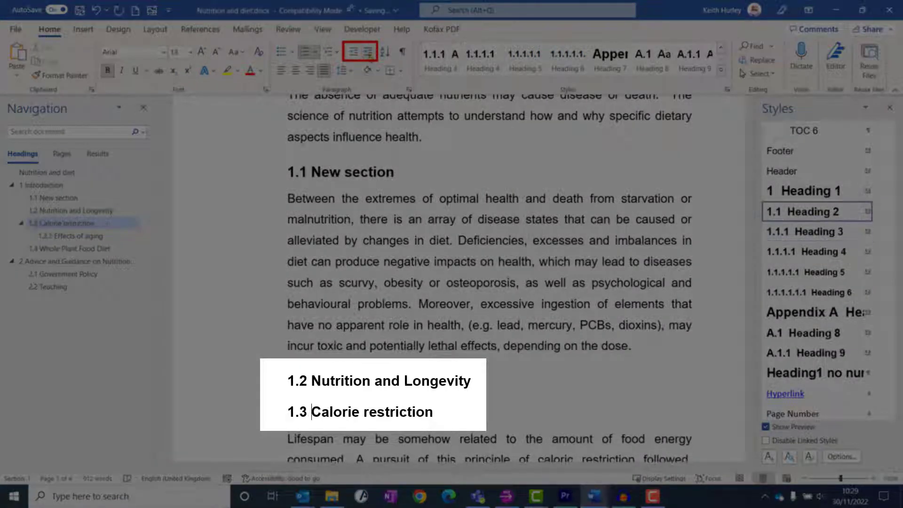
click(368, 52)
click(367, 52)
click(354, 52)
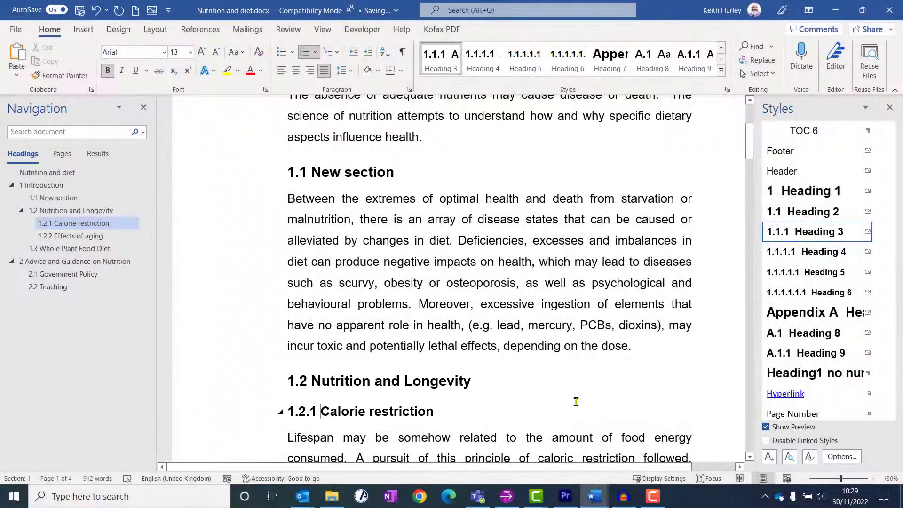
scroll(575, 403, down, 1)
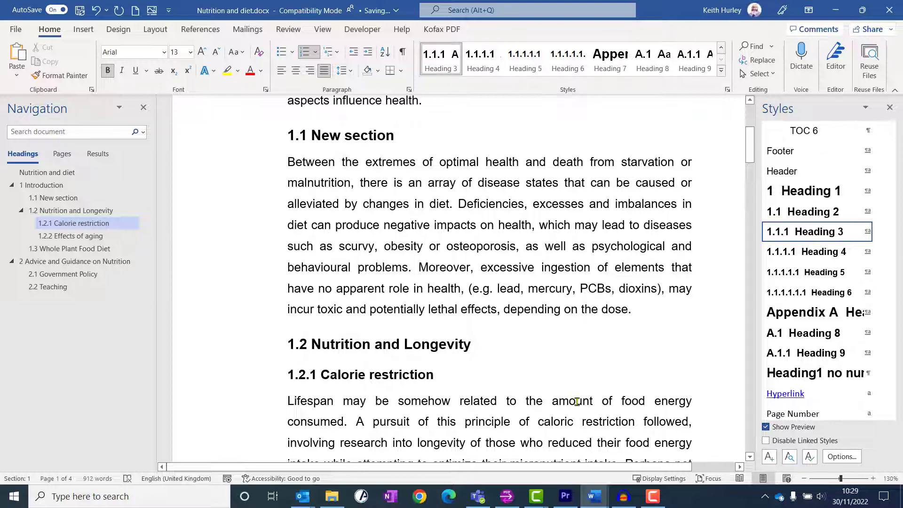